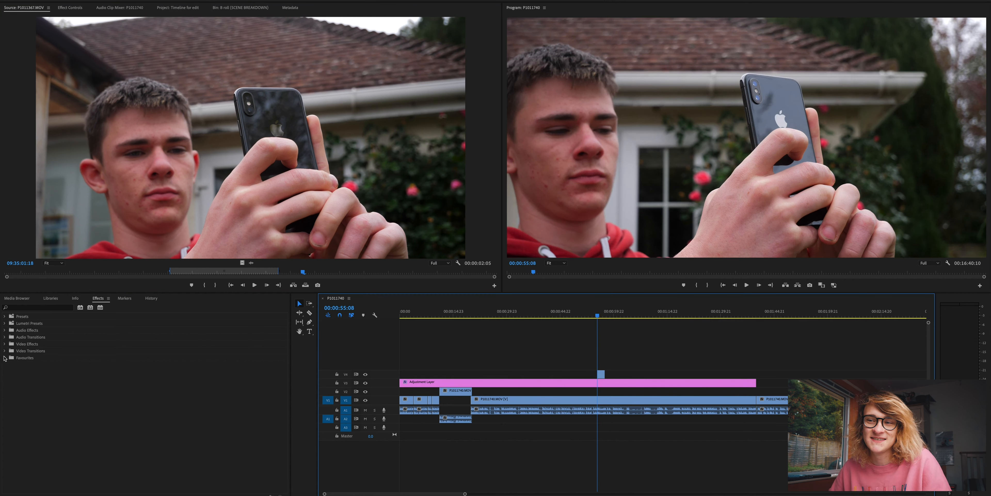
Step: Apply the favourited Warp Stabilizer effect to the first B-roll clip on the top video track and play it back
{"action": "left_click", "coordinate": [5, 358]}
{"action": "left_click_drag", "start_coordinate": [82, 372], "coordinate": [604, 373]}
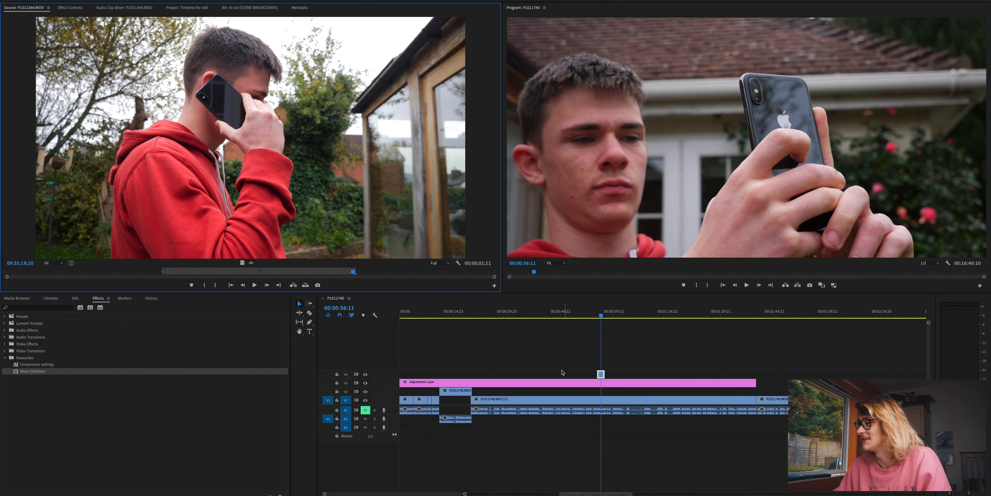
{"action": "left_click", "coordinate": [602, 316]}
{"action": "key", "text": "space"}
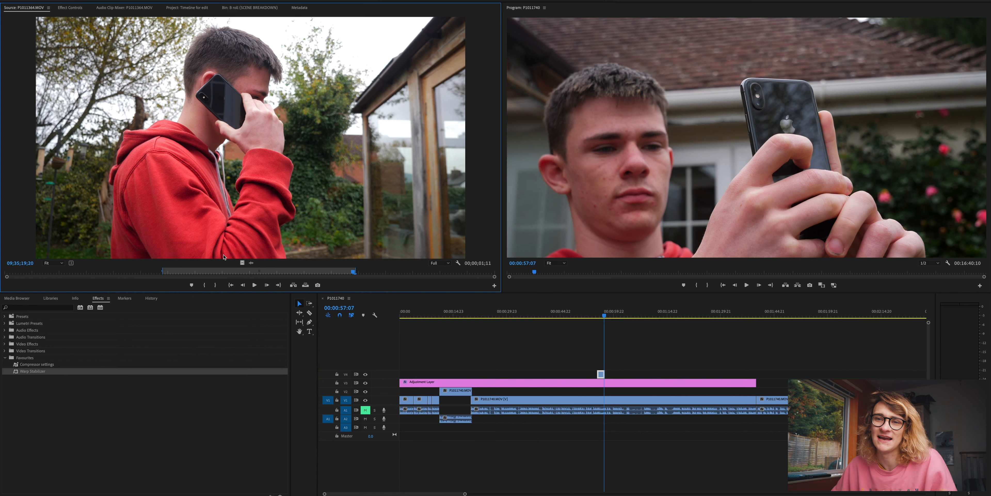
Step: Add only the video of P1011364.MOV to the top track near 00:01:01, slow it to 40% speed and play it back
{"action": "left_click_drag", "start_coordinate": [242, 262], "coordinate": [625, 352]}
{"action": "left_click", "coordinate": [620, 313]}
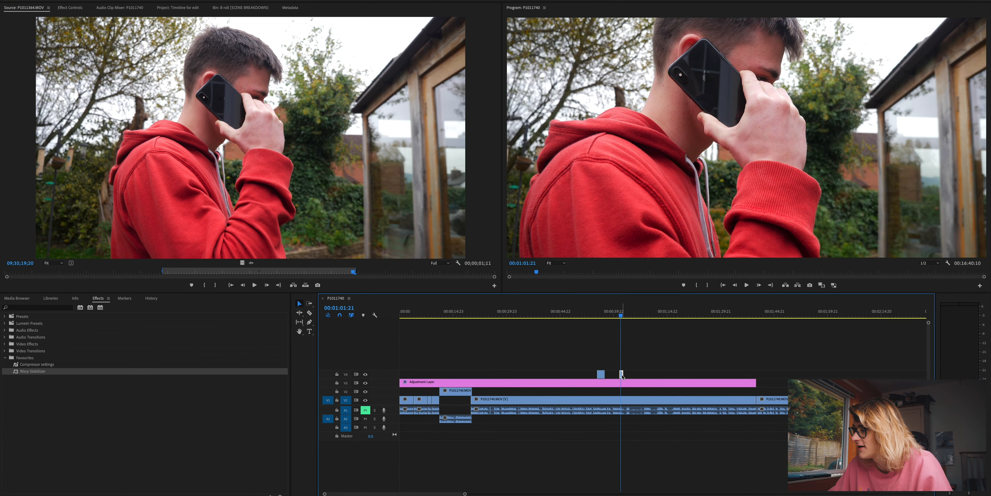
{"action": "right_click", "coordinate": [623, 376]}
{"action": "left_click", "coordinate": [649, 385]}
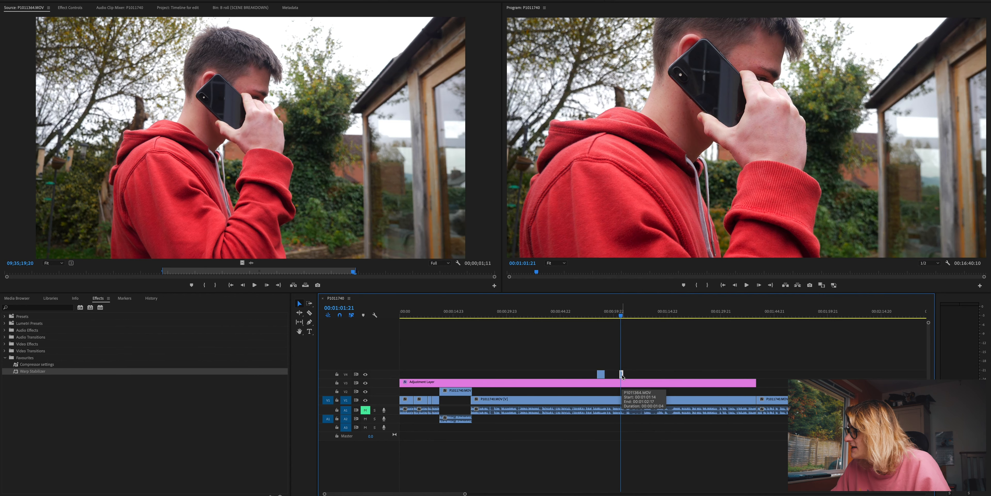
{"action": "type", "text": "40"}
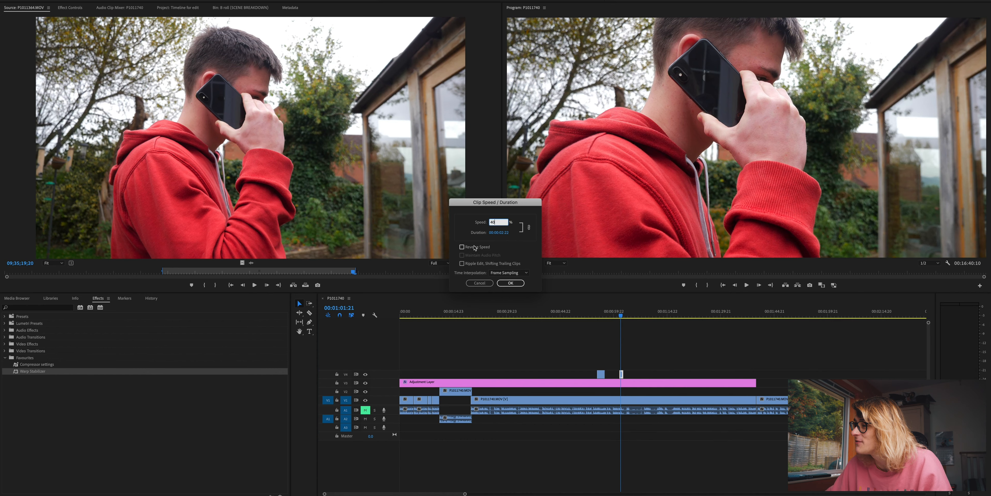
{"action": "left_click", "coordinate": [511, 283]}
{"action": "key", "text": "space"}
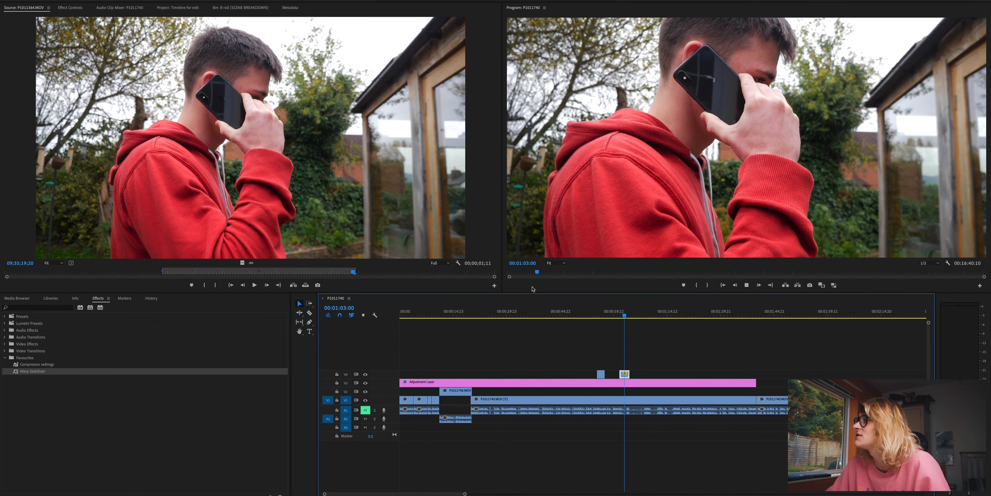
{"action": "key", "text": "space"}
Step: Nest the slowed phone-call clip as Nested Sequence 01 and apply Warp Stabilizer to the nest
{"action": "left_click_drag", "start_coordinate": [64, 372], "coordinate": [625, 375]}
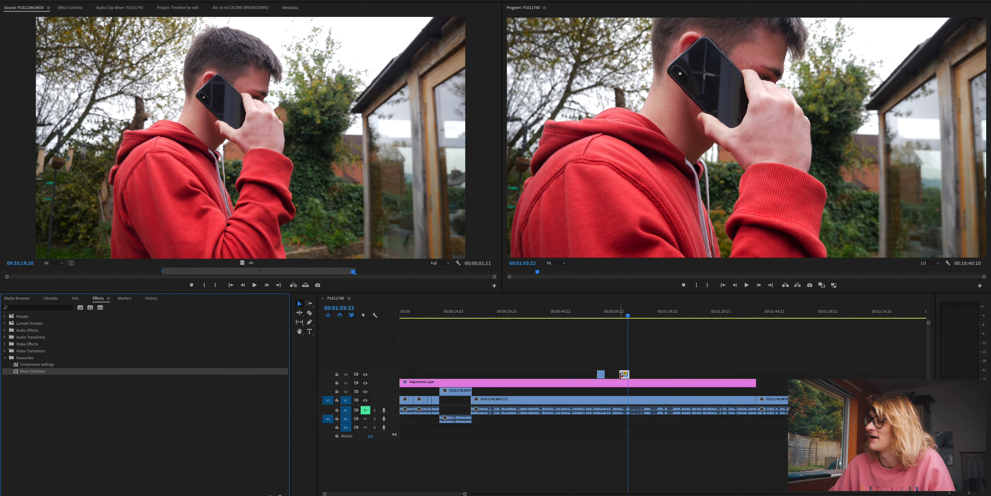
{"action": "right_click", "coordinate": [626, 376]}
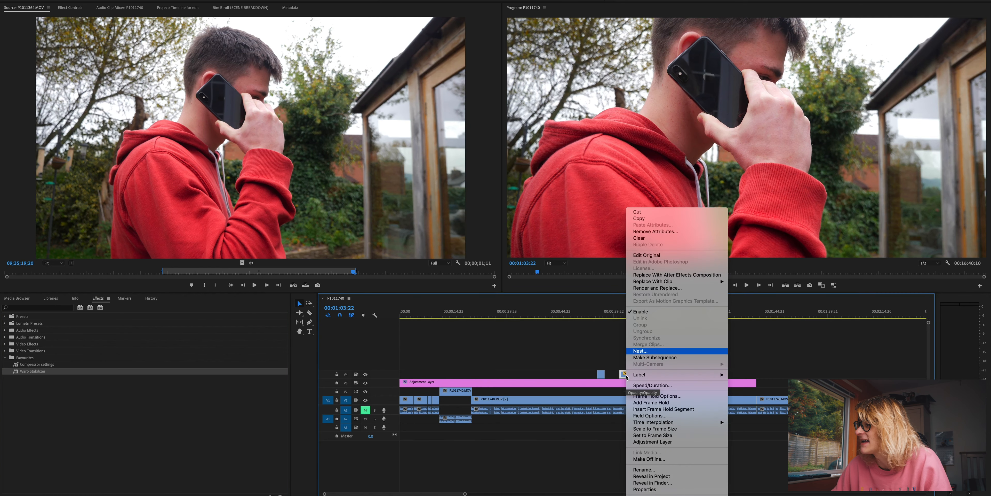
{"action": "left_click", "coordinate": [646, 350]}
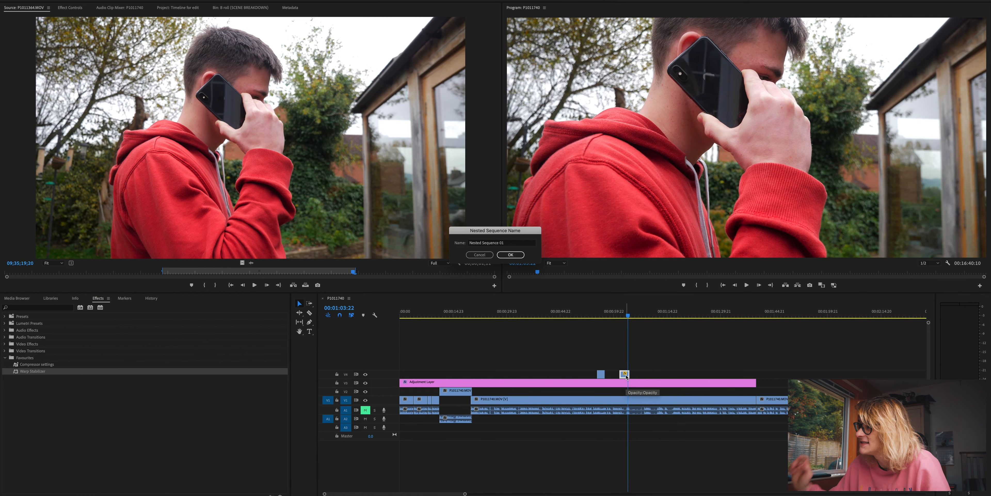
{"action": "key", "text": "Return"}
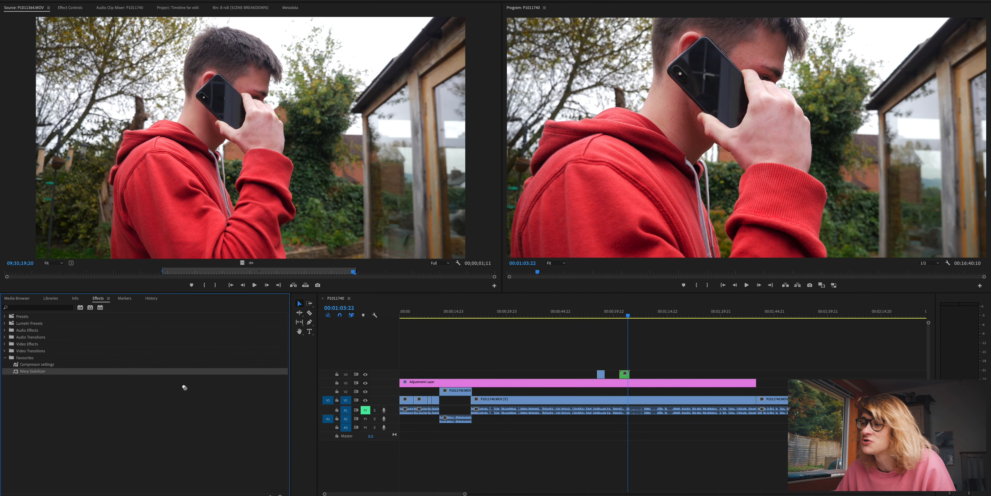
{"action": "left_click_drag", "start_coordinate": [184, 387], "coordinate": [625, 374]}
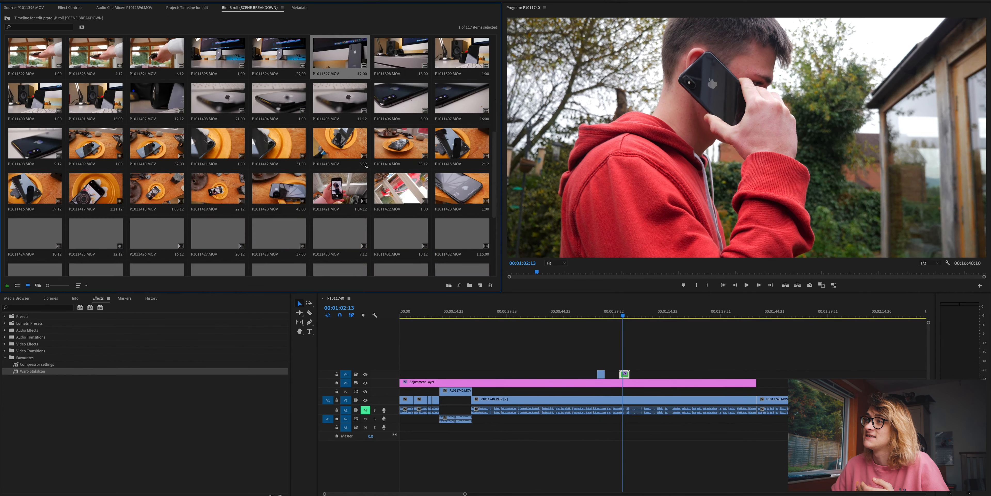
{"action": "scroll", "coordinate": [361, 198], "scroll_direction": "up", "scroll_amount": 3}
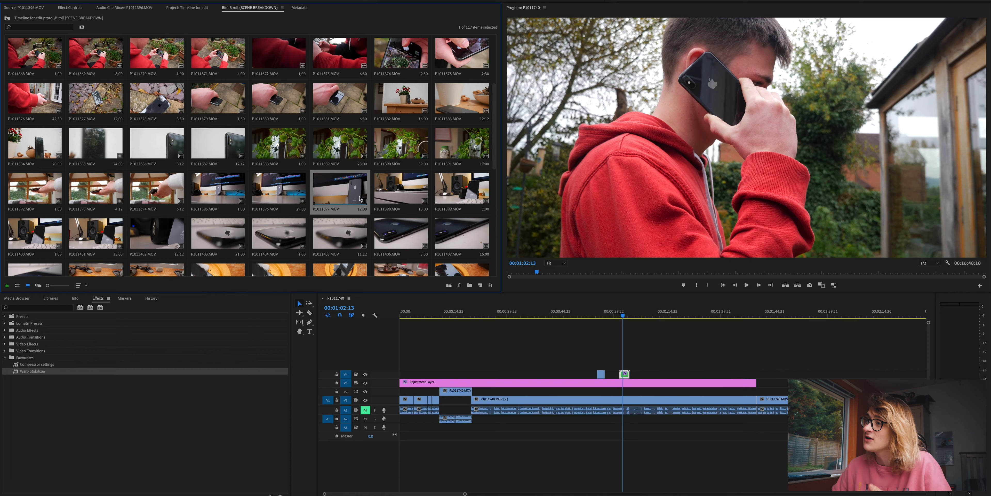
{"action": "scroll", "coordinate": [382, 183], "scroll_direction": "down", "scroll_amount": 2}
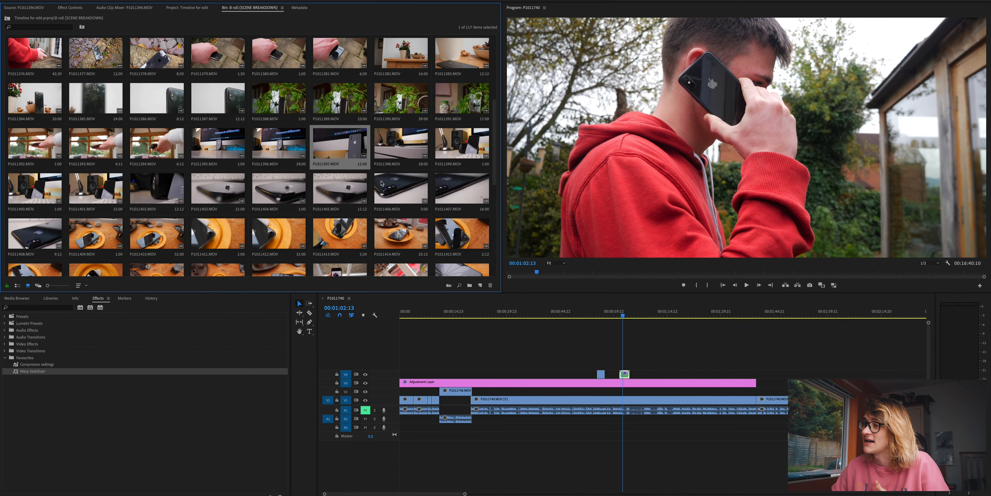
{"action": "scroll", "coordinate": [382, 183], "scroll_direction": "down", "scroll_amount": 3}
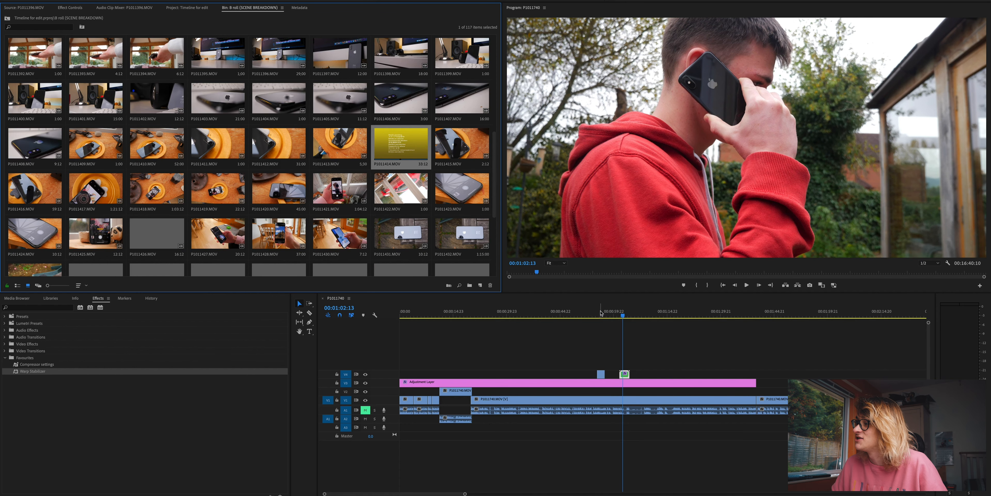
Step: Apply the CINEMA.cube creative look to the first B-roll clip in Lumetri Color and lower its intensity to about 56
{"action": "left_click", "coordinate": [600, 314]}
{"action": "left_click", "coordinate": [599, 373]}
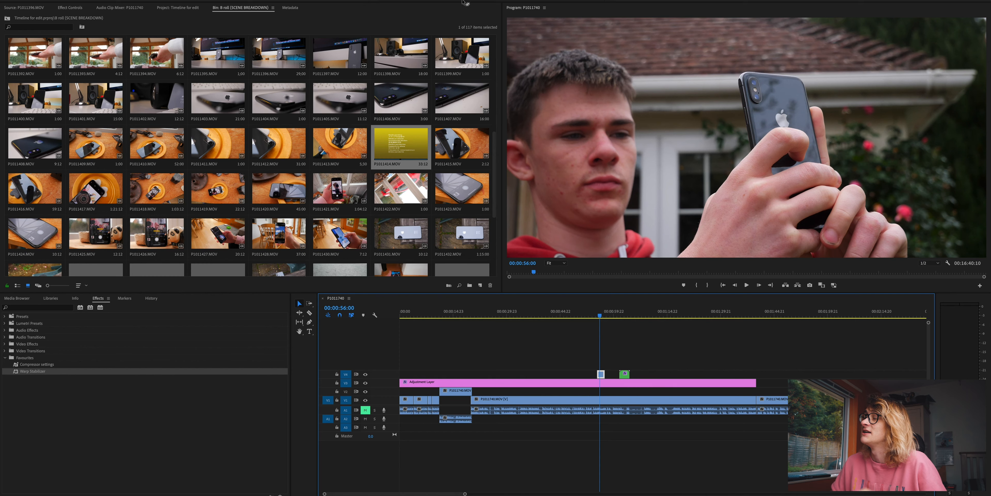
{"action": "key", "text": "alt+shift+4"}
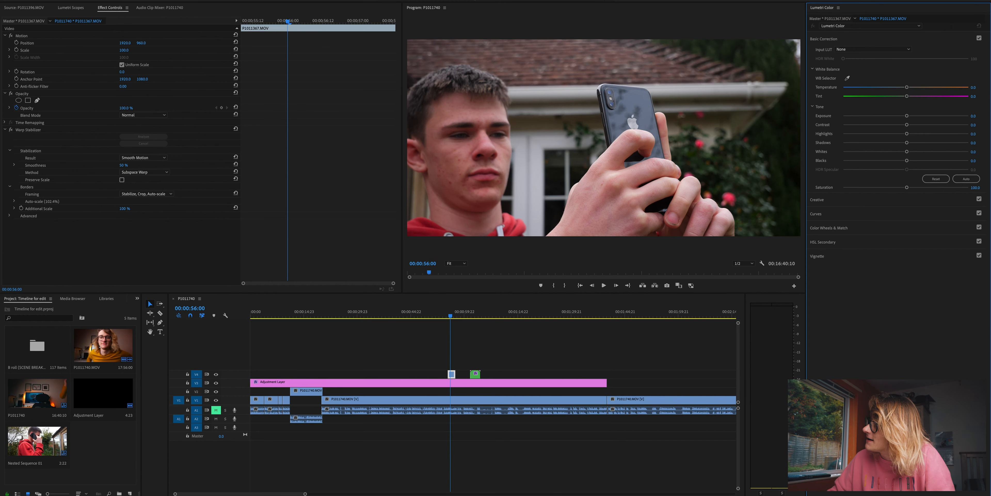
{"action": "left_click", "coordinate": [837, 200]}
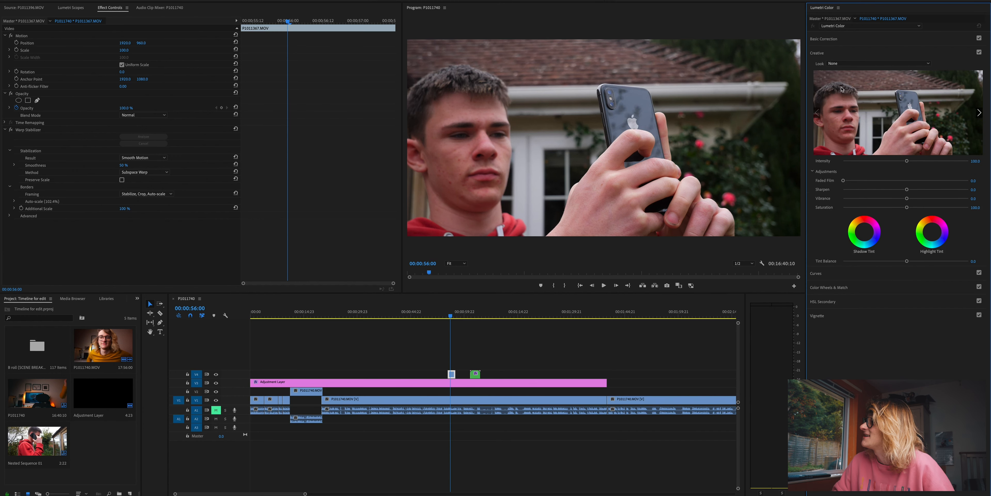
{"action": "left_click", "coordinate": [843, 64]}
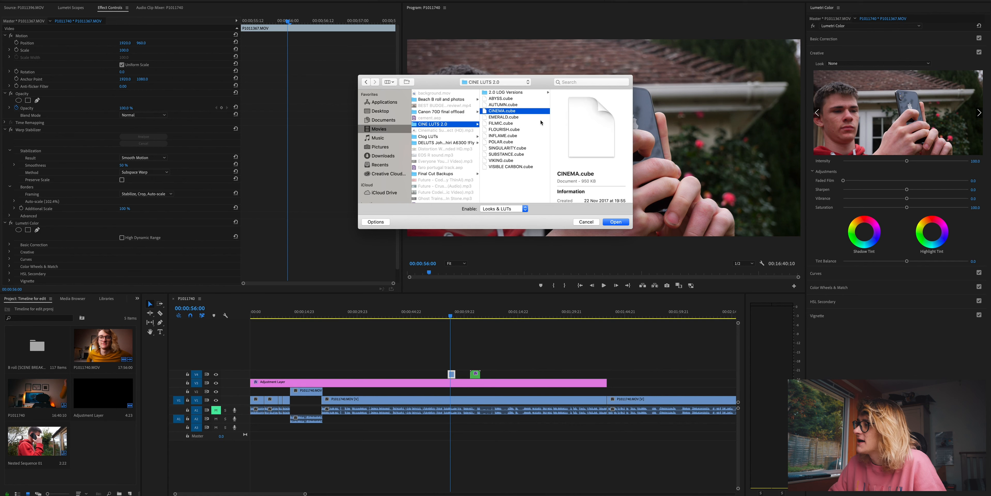
{"action": "key", "text": "Return"}
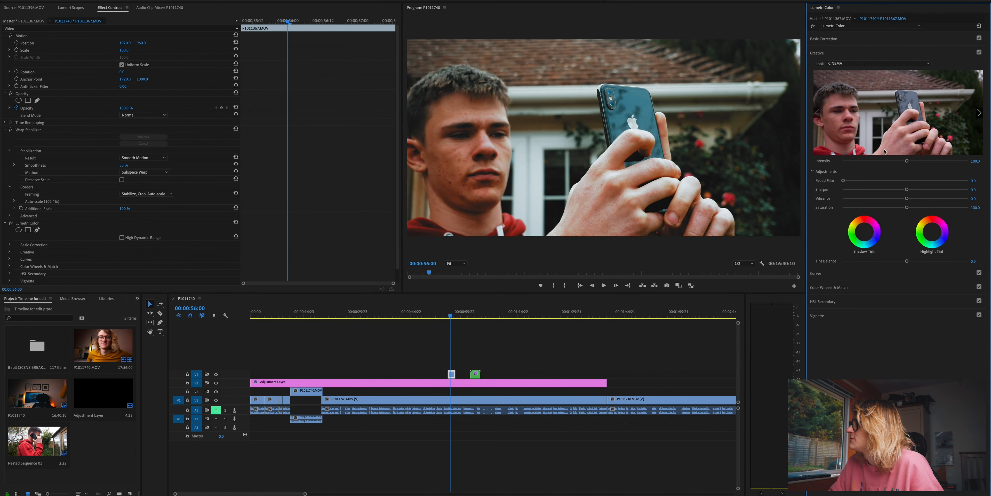
{"action": "left_click", "coordinate": [879, 161]}
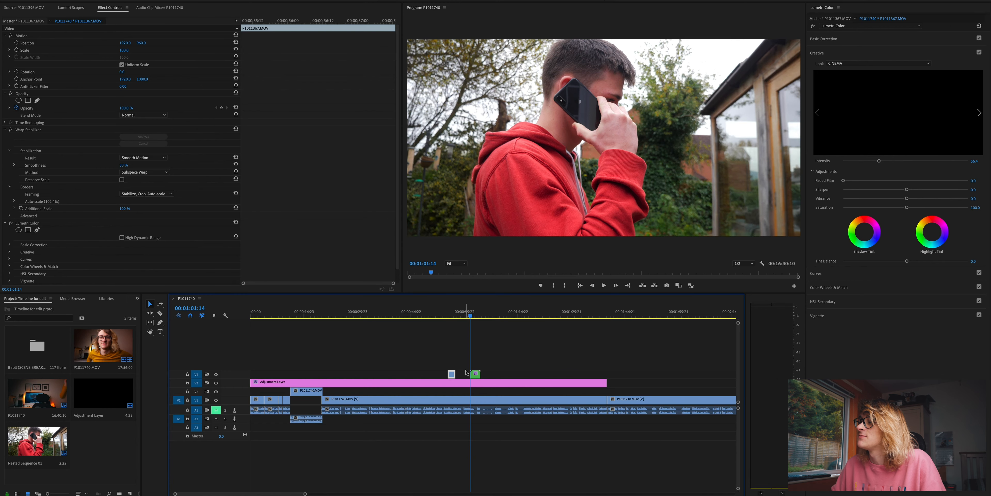
Step: Paste only the Lumetri Color effect from the first B-roll clip onto the nested phone-call clip, excluding Warp Stabilizer
{"action": "left_click", "coordinate": [477, 377]}
{"action": "left_click", "coordinate": [478, 377]}
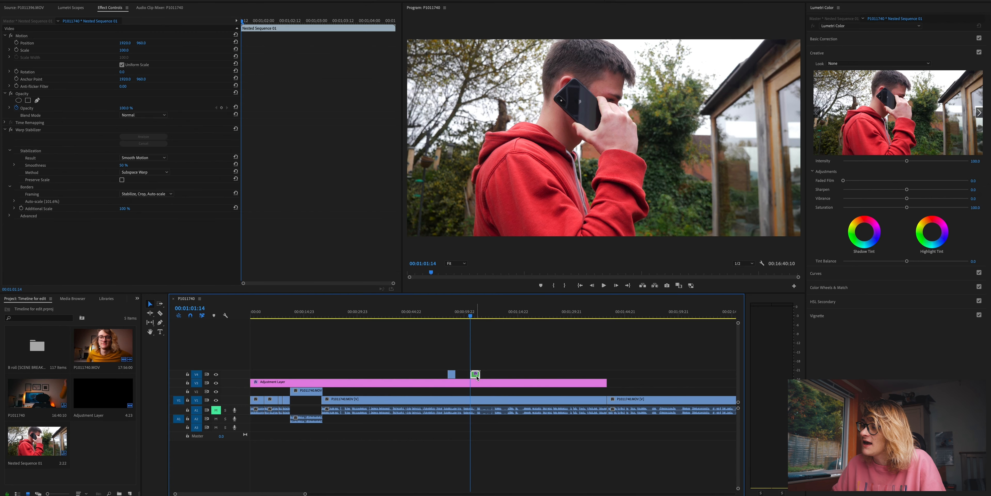
{"action": "right_click", "coordinate": [477, 377]}
{"action": "key", "text": "Escape"}
{"action": "key", "text": "super+alt+v"}
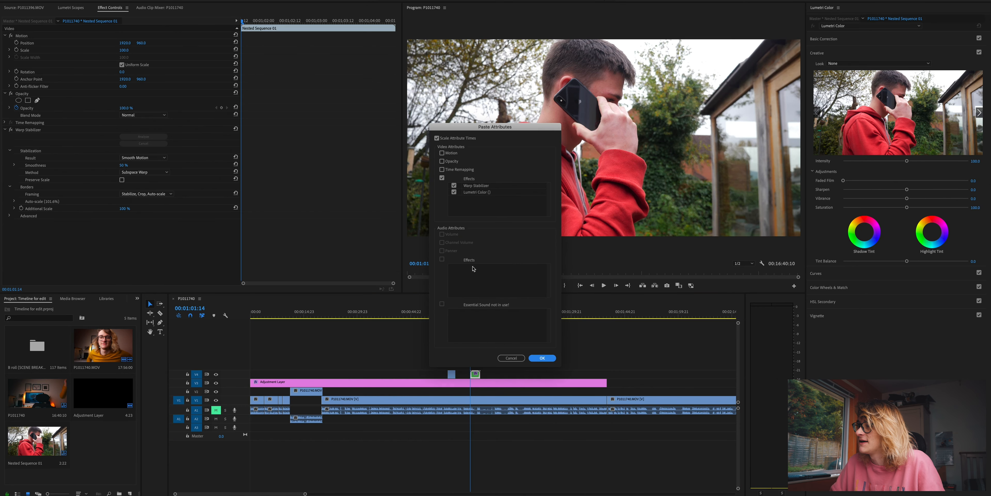
{"action": "left_click", "coordinate": [454, 185]}
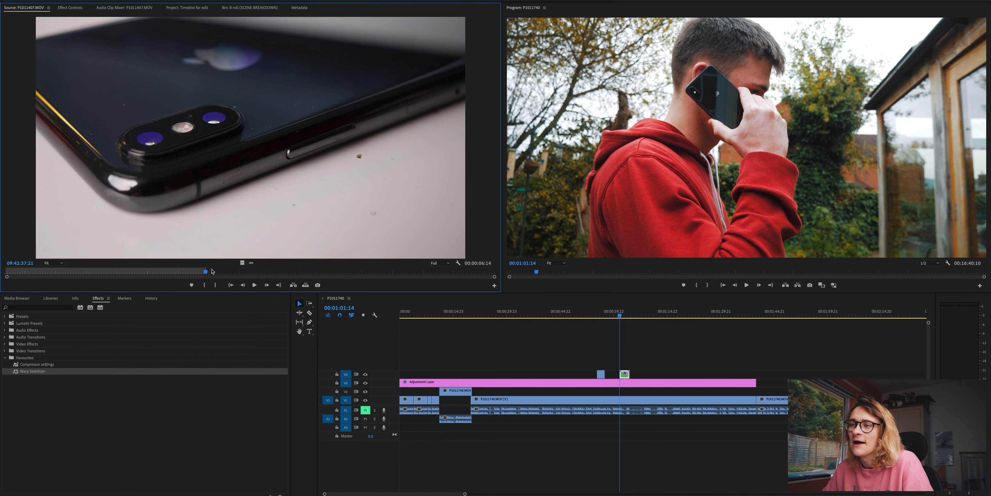
Step: Set the out point of P1011407.MOV at 09:42:41:23 and place its video on the top track directly after the nested clip
{"action": "left_click_drag", "start_coordinate": [337, 271], "coordinate": [330, 270]}
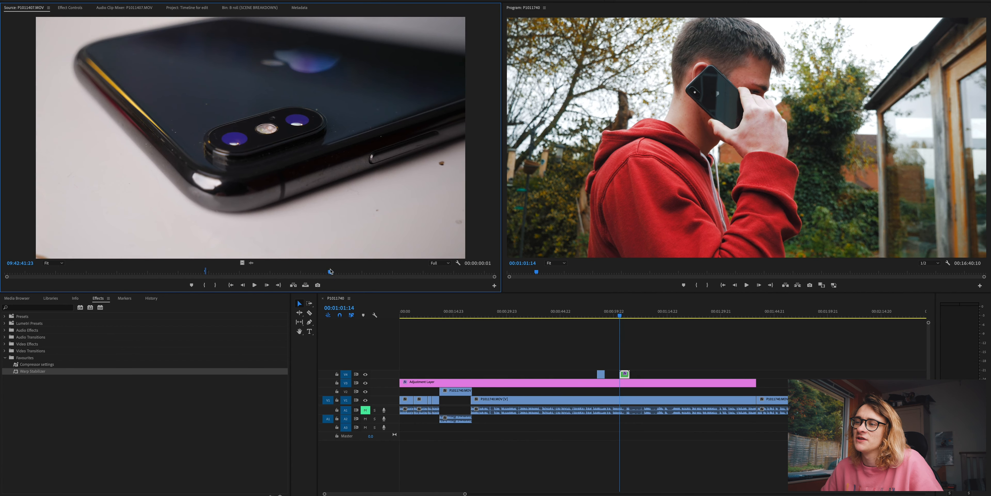
{"action": "key", "text": "o"}
{"action": "left_click_drag", "start_coordinate": [242, 263], "coordinate": [636, 373]}
{"action": "left_click", "coordinate": [635, 314]}
{"action": "left_click_drag", "start_coordinate": [635, 313], "coordinate": [633, 314]}
{"action": "left_click", "coordinate": [637, 375]}
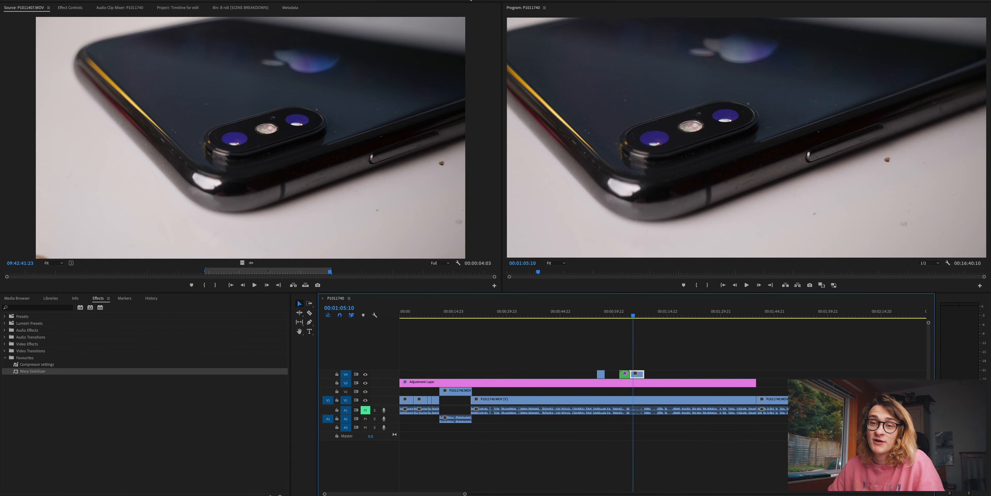
Step: Apply the M31 - Rec.709 creative look to the phone close-up clip, lower its intensity to about 87 and play it back
{"action": "key", "text": "alt+shift+3"}
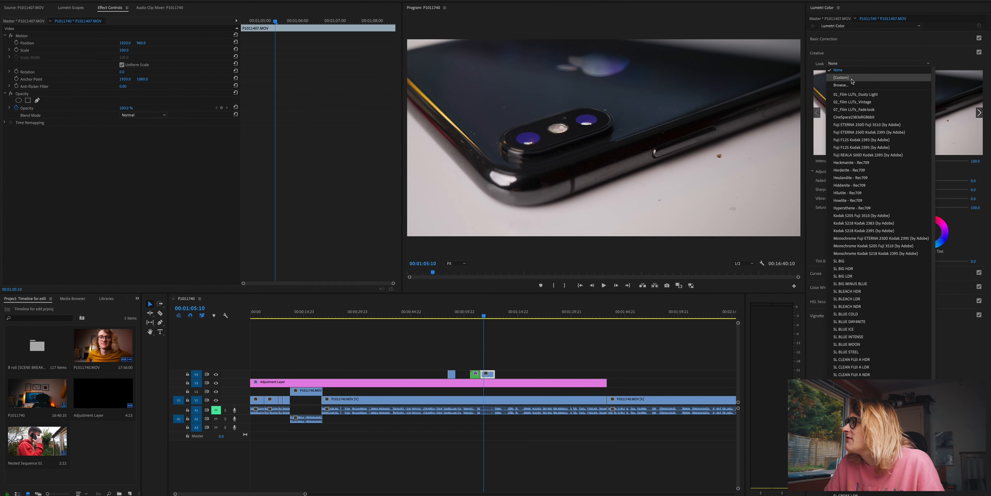
{"action": "left_click", "coordinate": [841, 84]}
{"action": "double_click", "coordinate": [462, 140]}
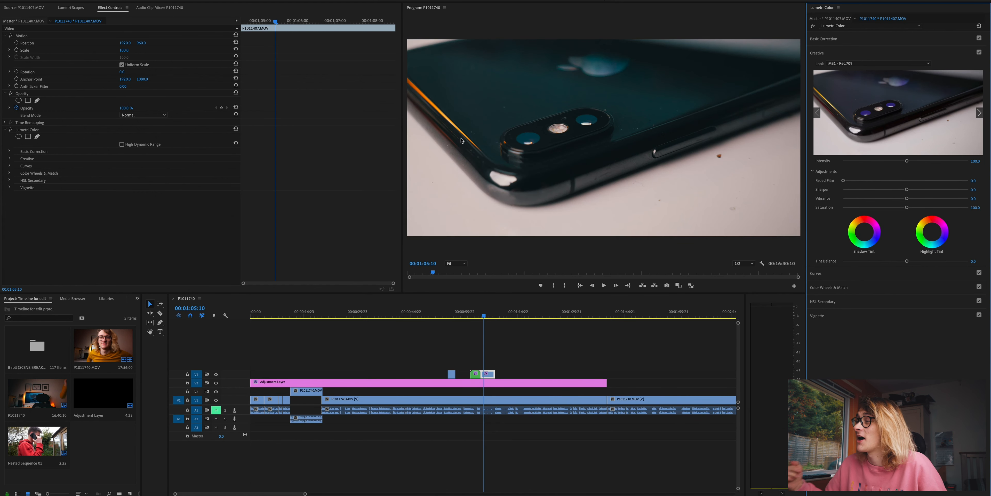
{"action": "left_click", "coordinate": [765, 189]}
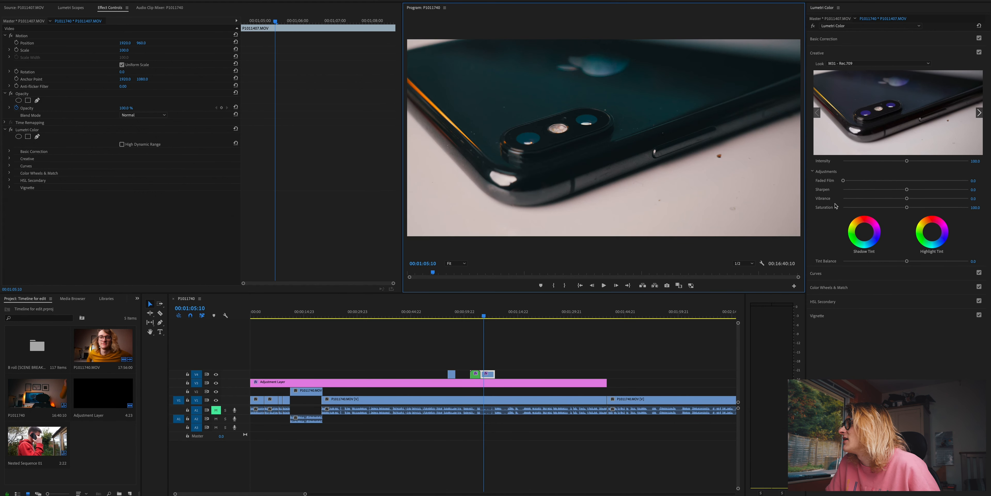
{"action": "left_click_drag", "start_coordinate": [903, 160], "coordinate": [896, 161]}
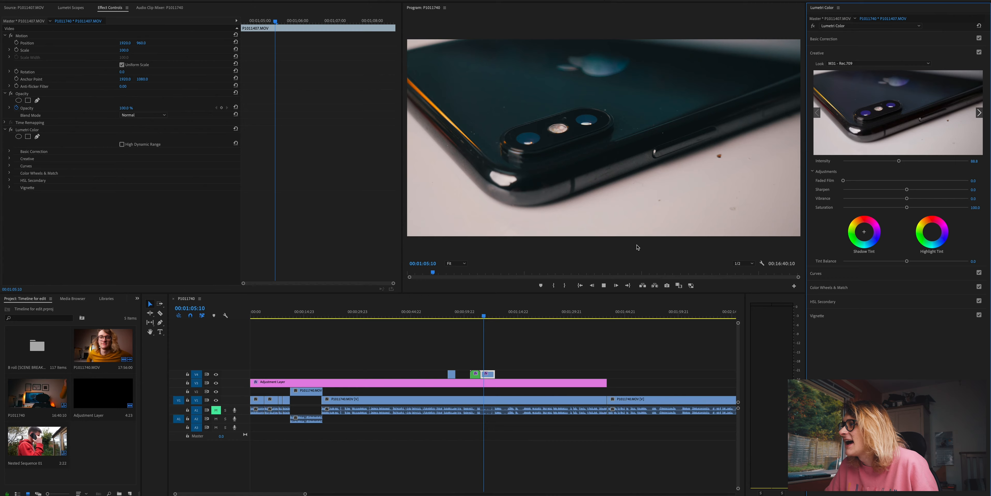
{"action": "key", "text": "space"}
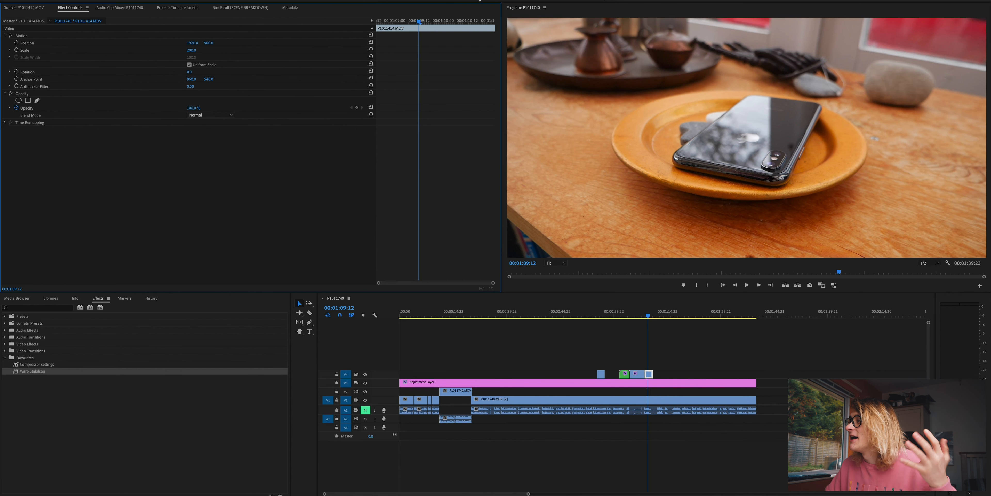
Step: Apply the X-9400-STD.cube creative look to the phone-on-plate clip P1011414.MOV and lower its intensity to about 59
{"action": "left_click", "coordinate": [477, 1]}
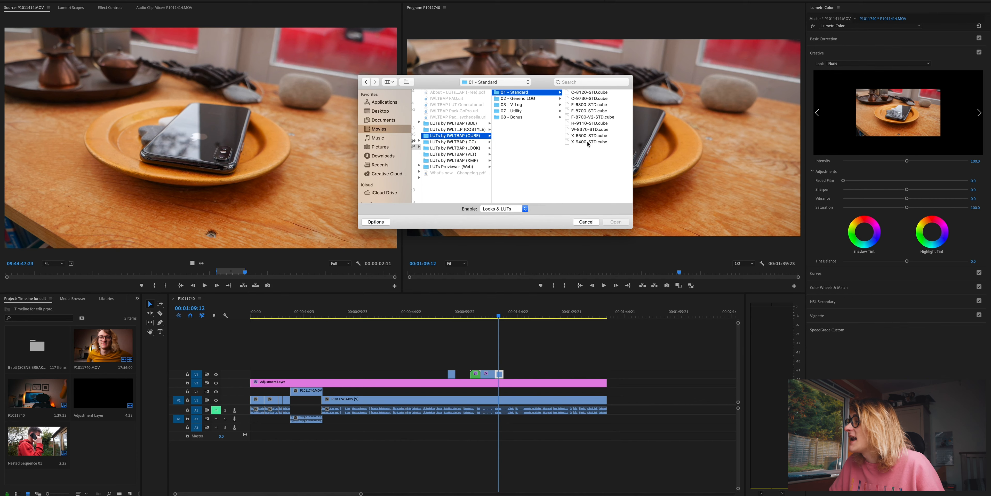
{"action": "left_click", "coordinate": [588, 142]}
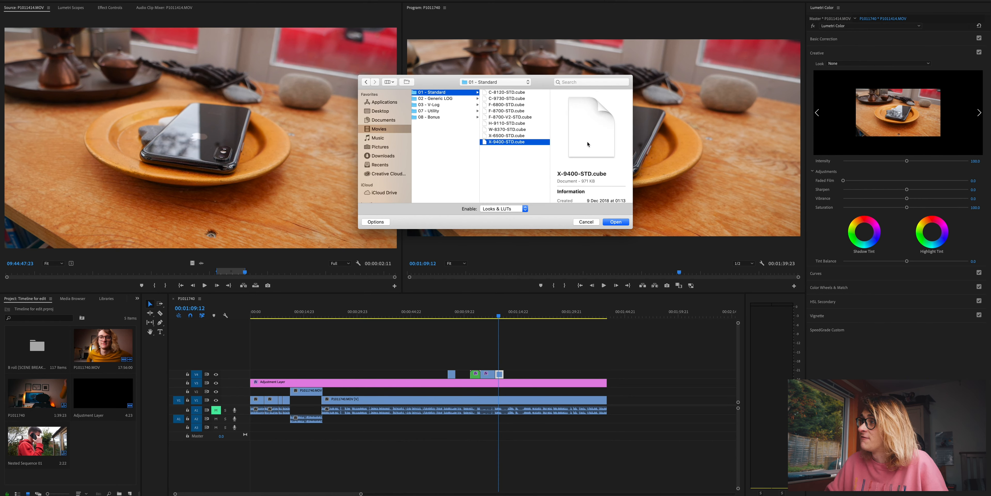
{"action": "key", "text": "Return"}
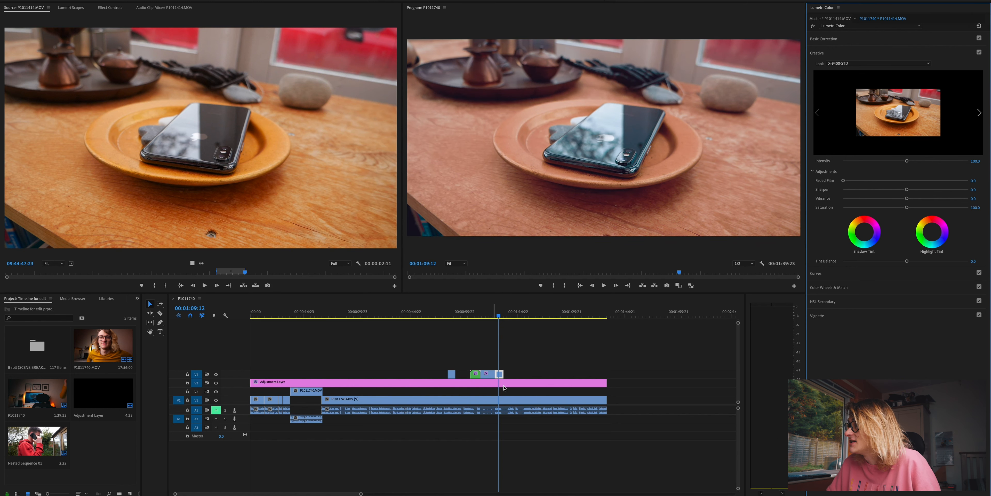
{"action": "left_click", "coordinate": [892, 162]}
{"action": "left_click_drag", "start_coordinate": [884, 161], "coordinate": [878, 161]}
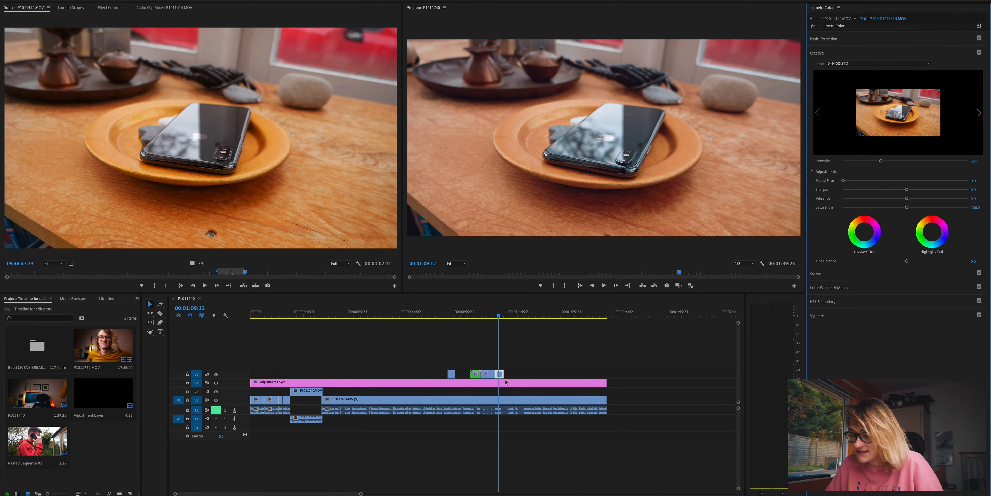
Step: Change the creative look of the phone-on-plate clip P1011414.MOV to M31 - Rec.709 with an intensity of about 50
{"action": "left_click", "coordinate": [493, 374]}
{"action": "left_click", "coordinate": [500, 374]}
{"action": "right_click", "coordinate": [501, 375]}
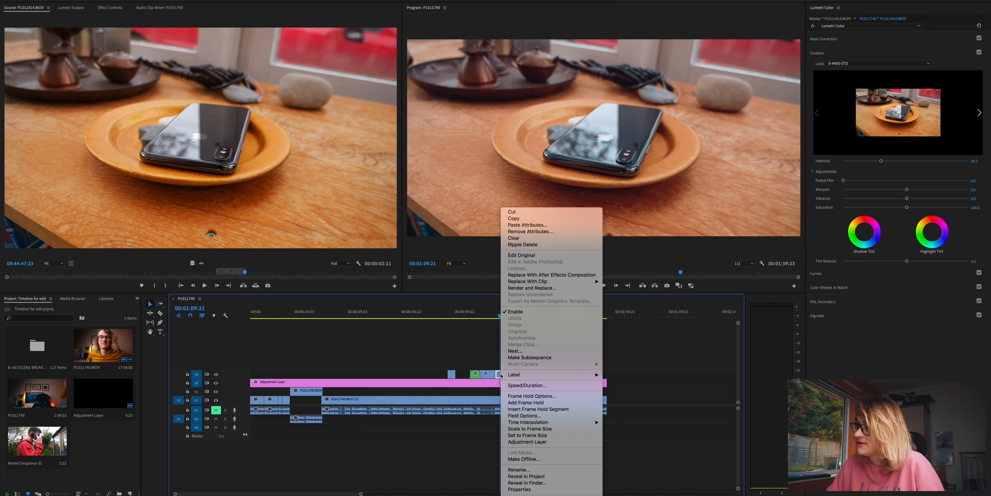
{"action": "key", "text": "Down"}
{"action": "key", "text": "Down"}
{"action": "key", "text": "Down"}
{"action": "key", "text": "Return"}
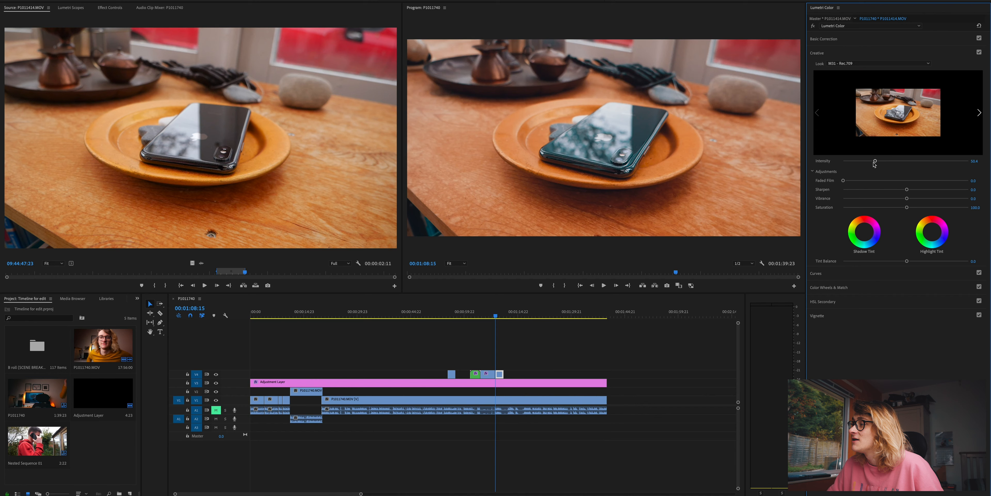
Step: Play back the regraded phone-on-plate clip and reset its Faded Film adjustment to 0
{"action": "key", "text": "space"}
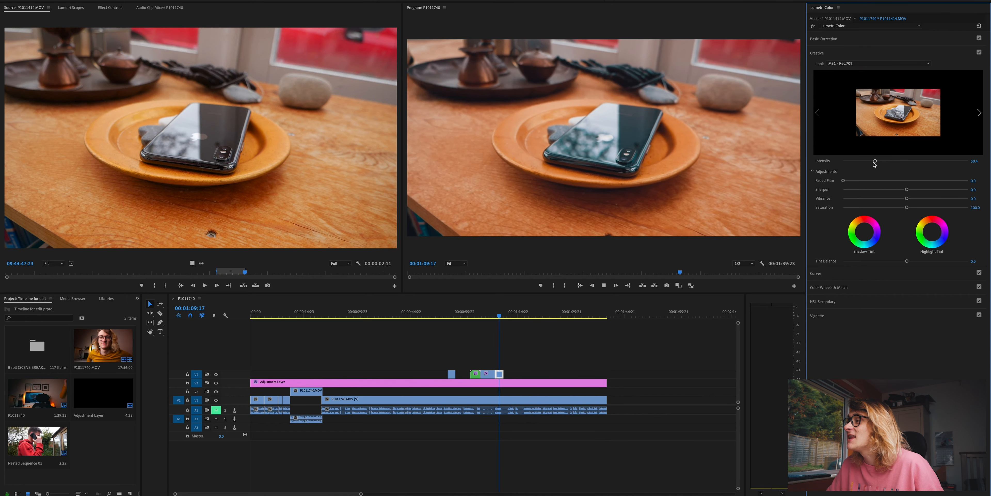
{"action": "key", "text": "space"}
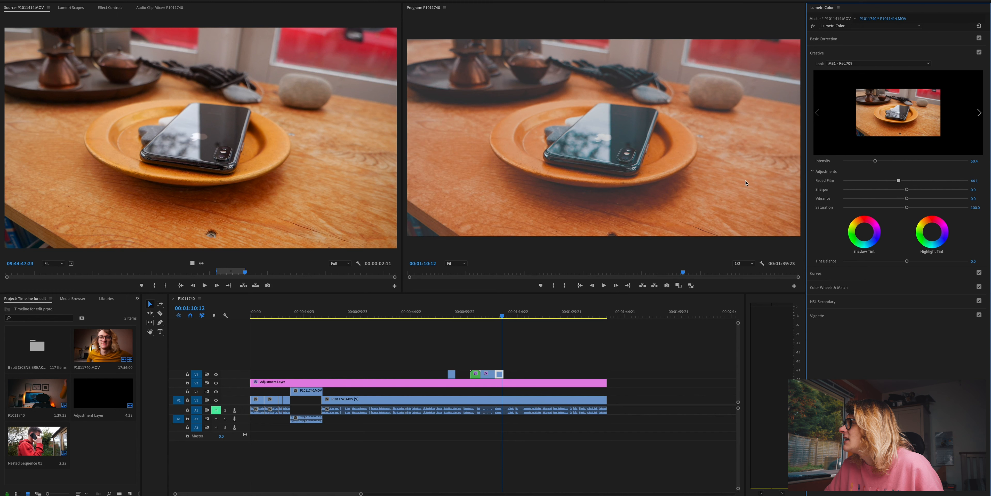
{"action": "double_click", "coordinate": [859, 180]}
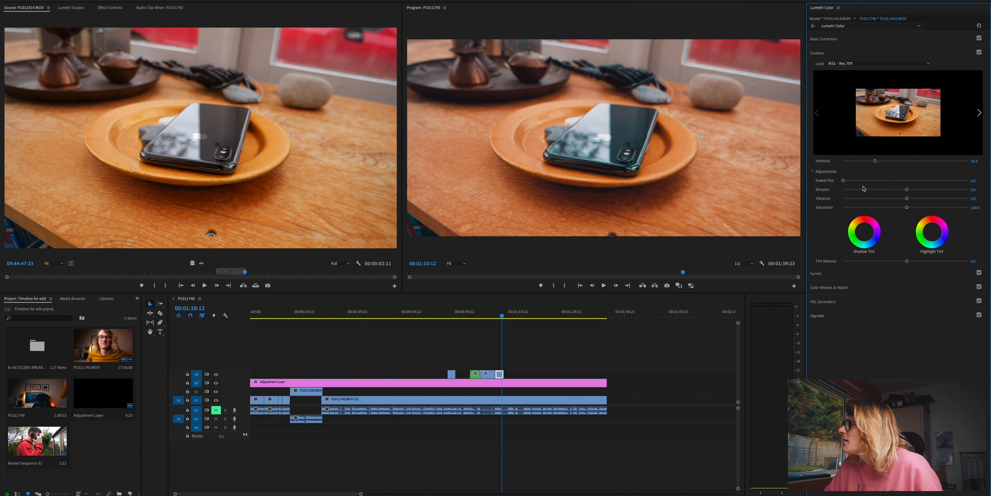
{"action": "double_click", "coordinate": [911, 179]}
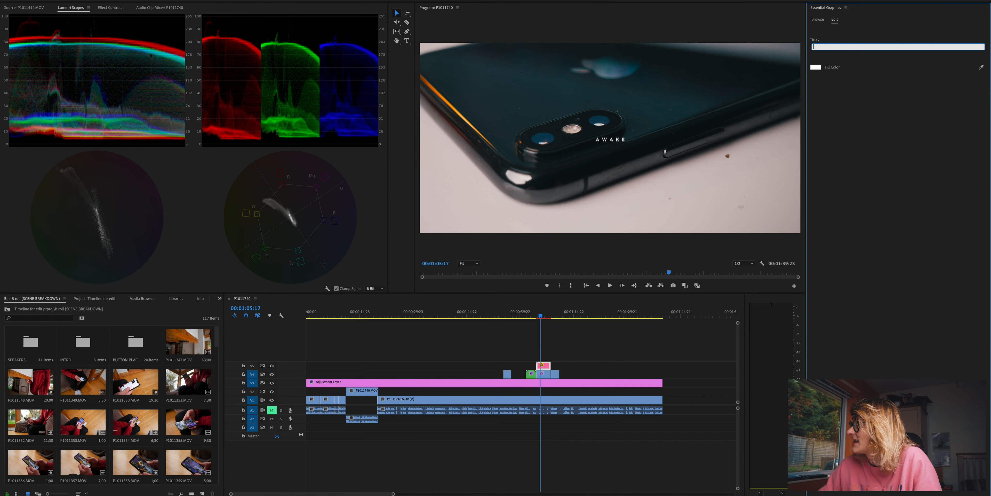
Step: Change the text of the title over the phone close-up clip to CAMERAS
{"action": "type", "text": "MERAS"}
{"action": "key", "text": "Return"}
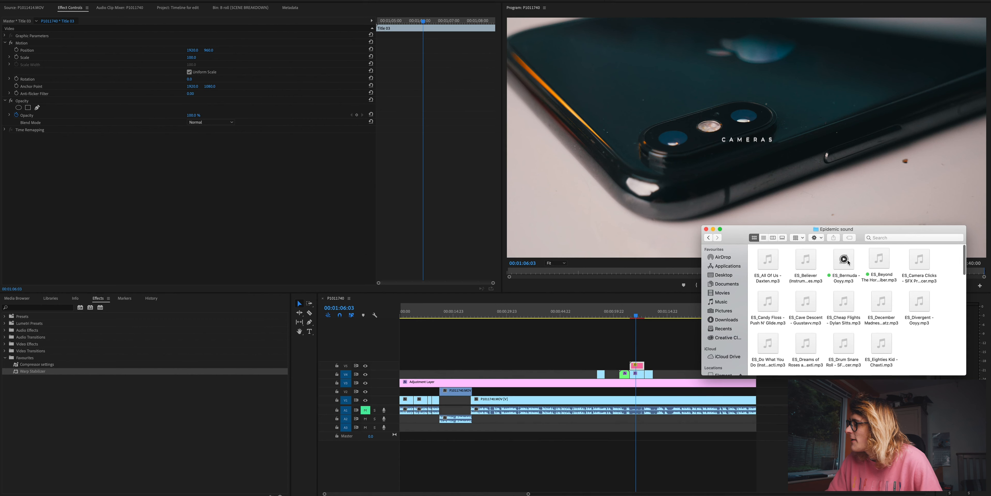
Step: Add ES_Bermuda - Ooyy.mp3 under the sequence on a new audio track from the start and lower its level to about -20 dB
{"action": "left_click_drag", "start_coordinate": [845, 262], "coordinate": [391, 434]}
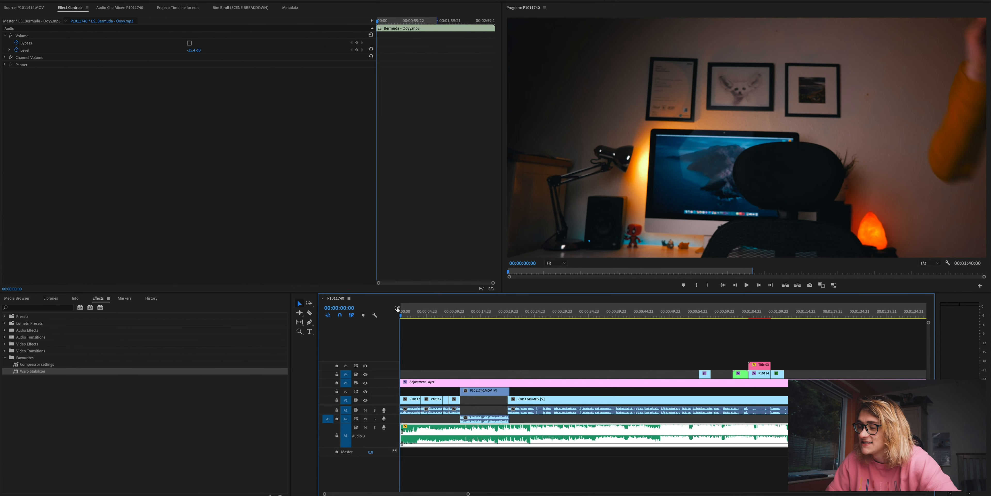
{"action": "left_click_drag", "start_coordinate": [398, 312], "coordinate": [461, 319]}
{"action": "key", "text": "XF86AudioRaiseVolume"}
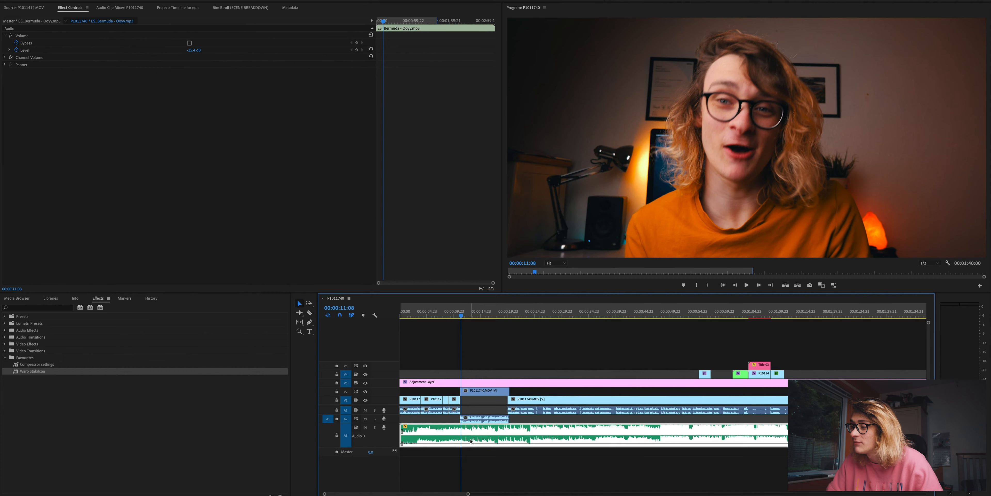
{"action": "key", "text": "space"}
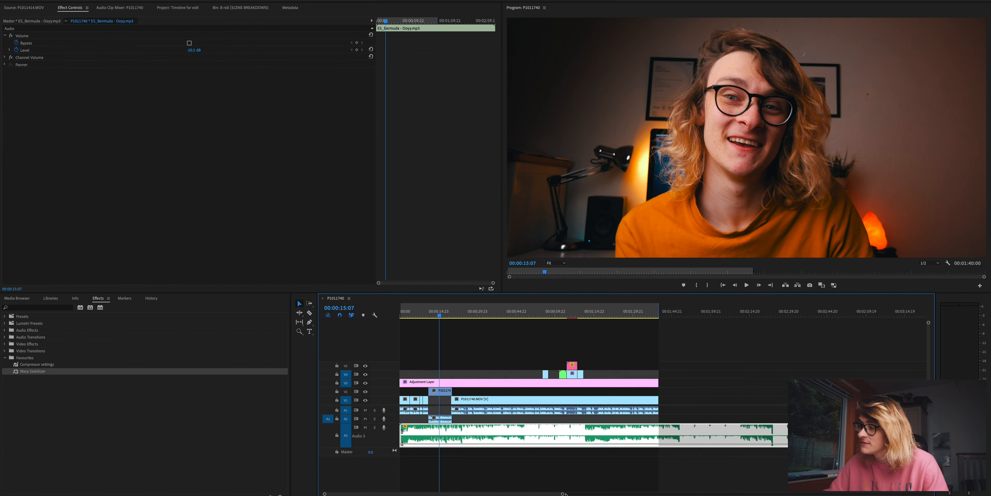
{"action": "key", "text": "space"}
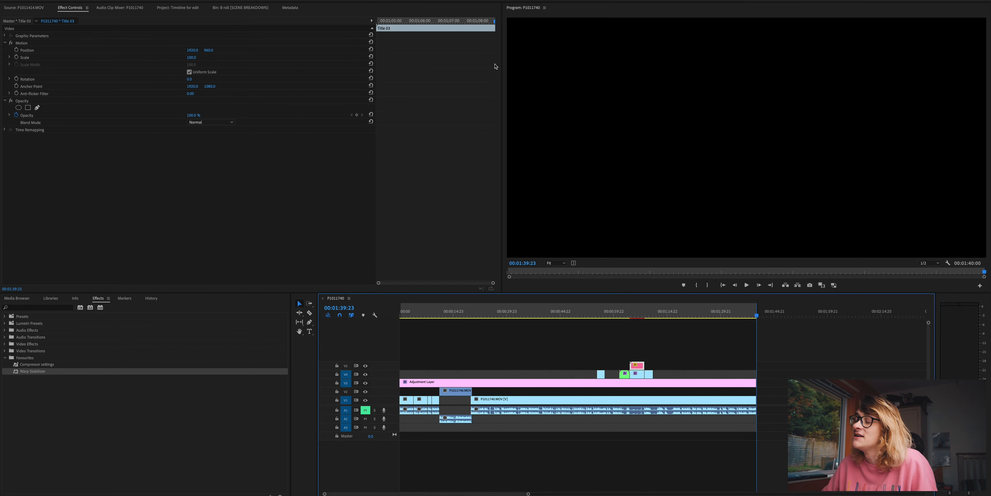
Step: Move the playhead to 00:01:06:03 and open the H.264 export settings with the Match Source - High bitrate preset at the bitrate options
{"action": "left_click", "coordinate": [636, 316]}
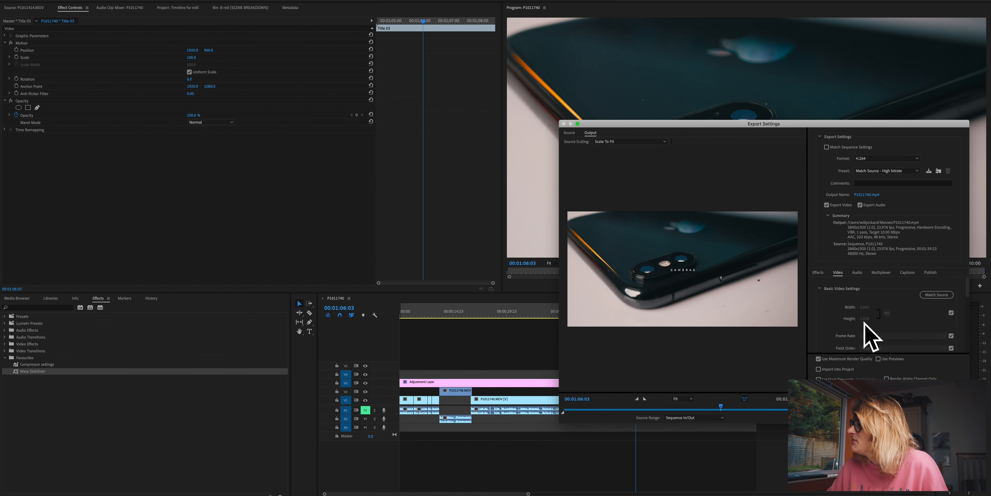
{"action": "scroll", "coordinate": [865, 324], "scroll_direction": "down", "scroll_amount": 3}
{"action": "scroll", "coordinate": [828, 329], "scroll_direction": "down", "scroll_amount": 2}
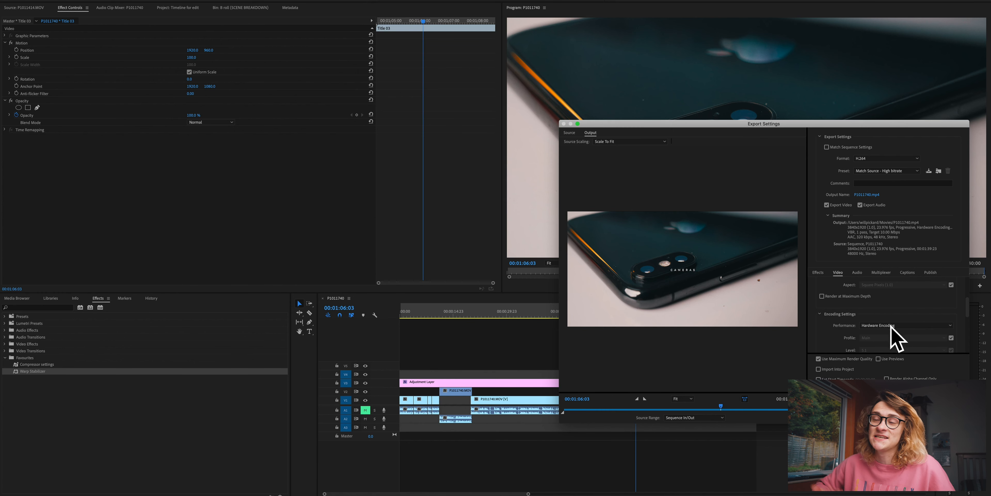
{"action": "scroll", "coordinate": [879, 331], "scroll_direction": "down", "scroll_amount": 3}
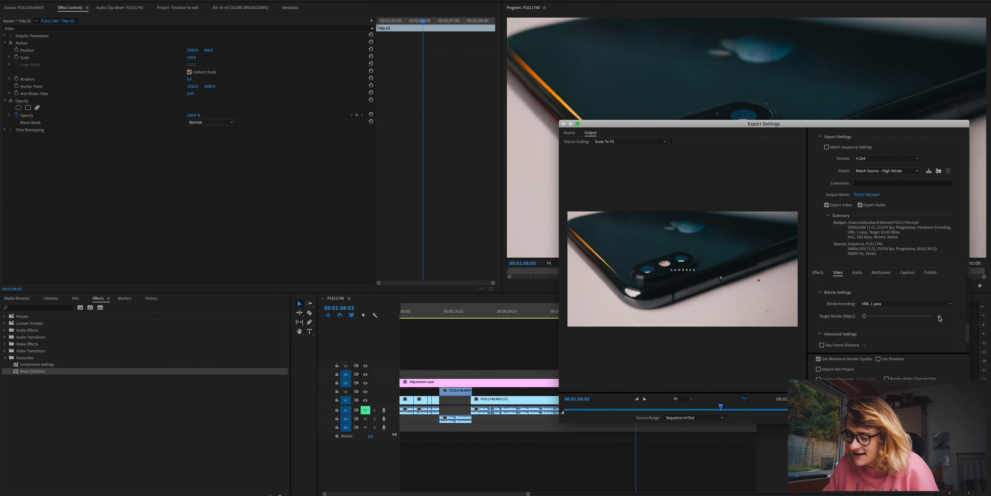